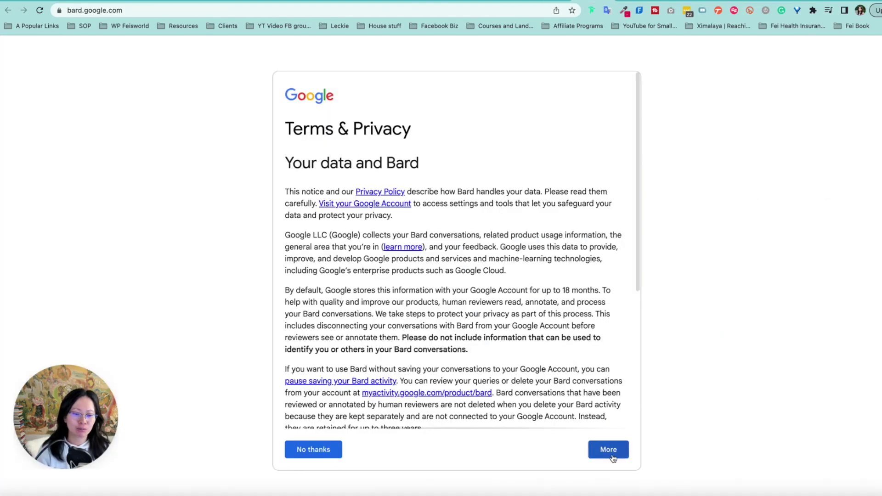
- Accept Bard's terms and privacy notice, dismiss the experiment notice, and switch to the ChatGPT tab
{"action": "left_click", "coordinate": [612, 456]}
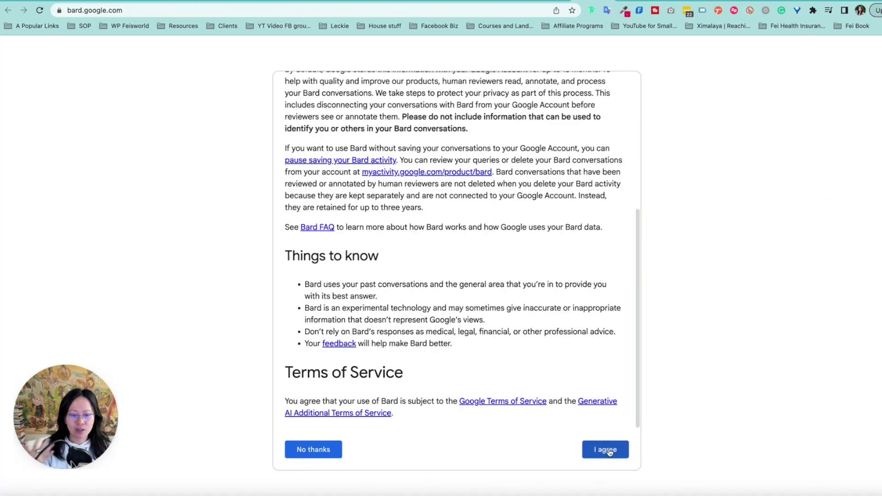
{"action": "left_click", "coordinate": [610, 451]}
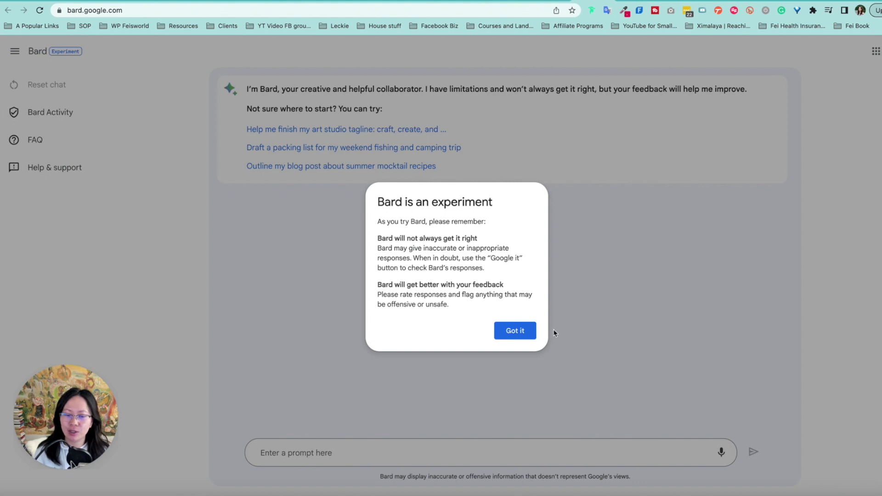
{"action": "left_click", "coordinate": [522, 334]}
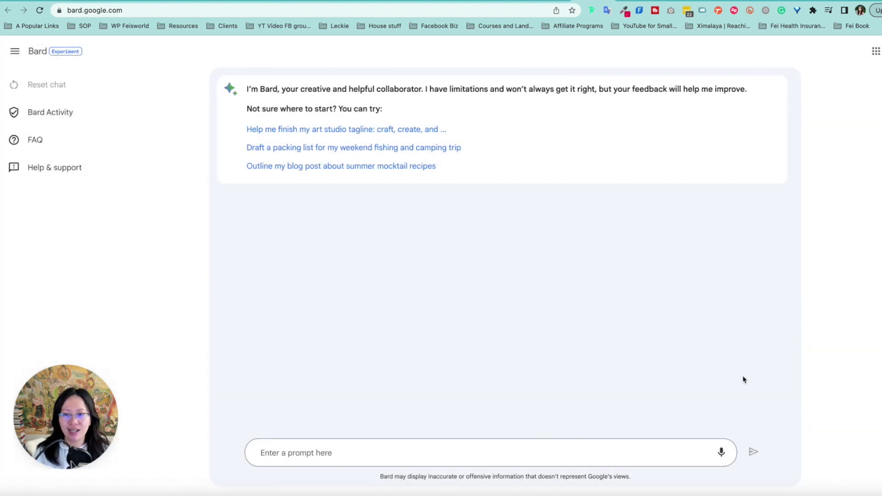
{"action": "key", "text": "ctrl+Tab"}
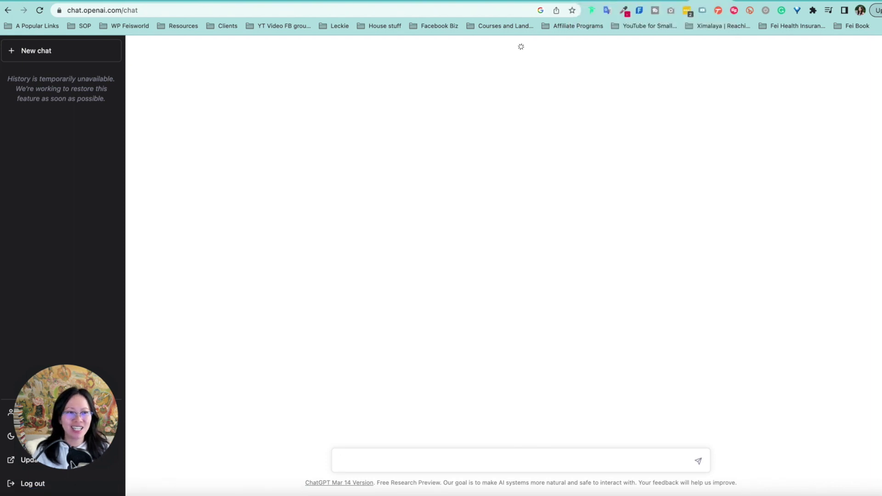
- Leave the still-loading ChatGPT tab and go back to Bard's empty chat page
{"action": "left_click", "coordinate": [594, 1]}
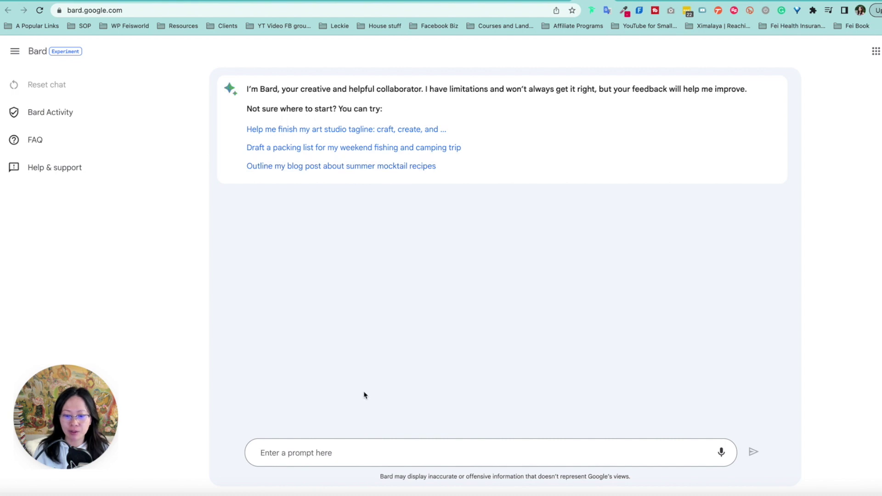
- Ask Bard to 'Outline my blog post about creating loop videos for youtube shorts' and copy the prompt
{"action": "left_click", "coordinate": [353, 454]}
{"action": "type", "text": "Out"}
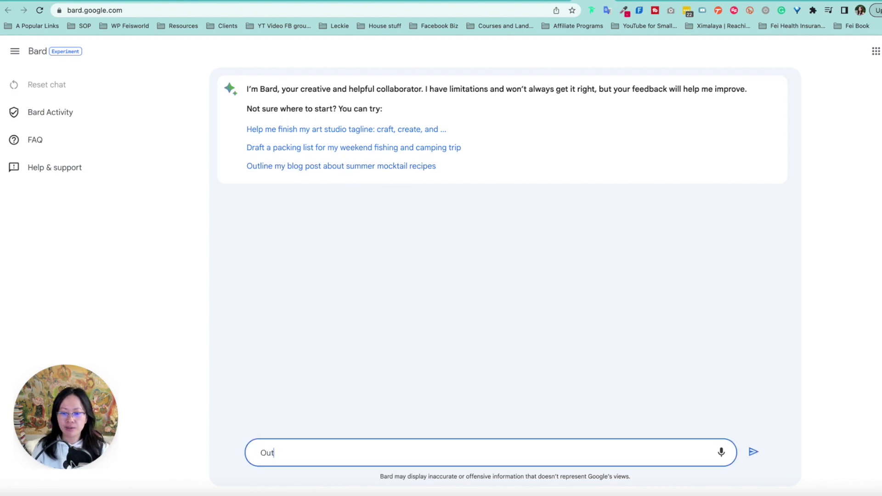
{"action": "type", "text": "line my blog po"}
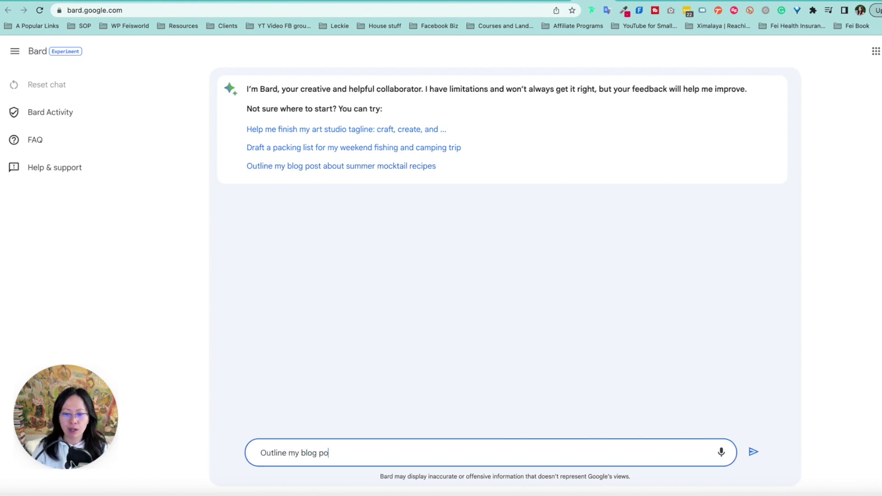
{"action": "type", "text": "st about creating loop"}
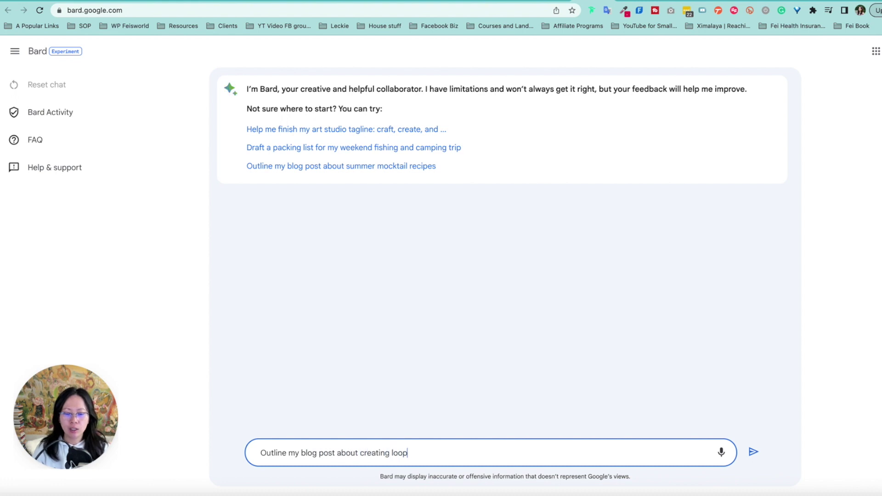
{"action": "type", "text": " videos for youtube shorts"}
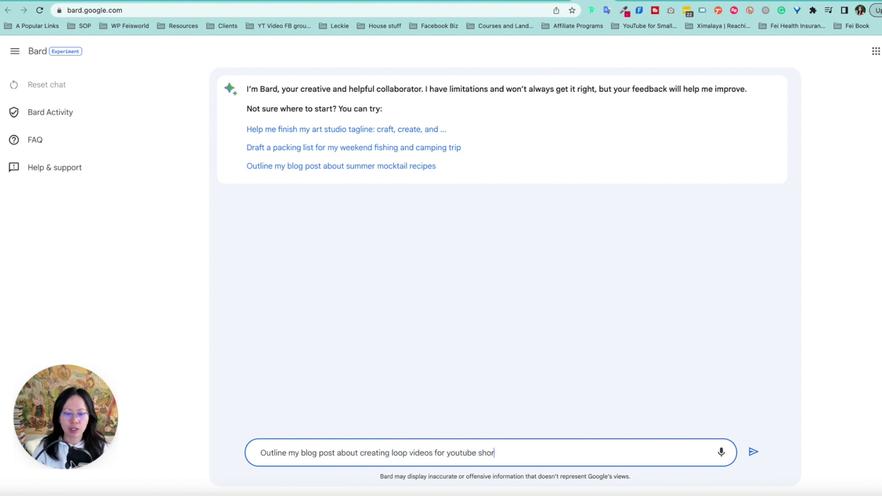
{"action": "key", "text": "Return"}
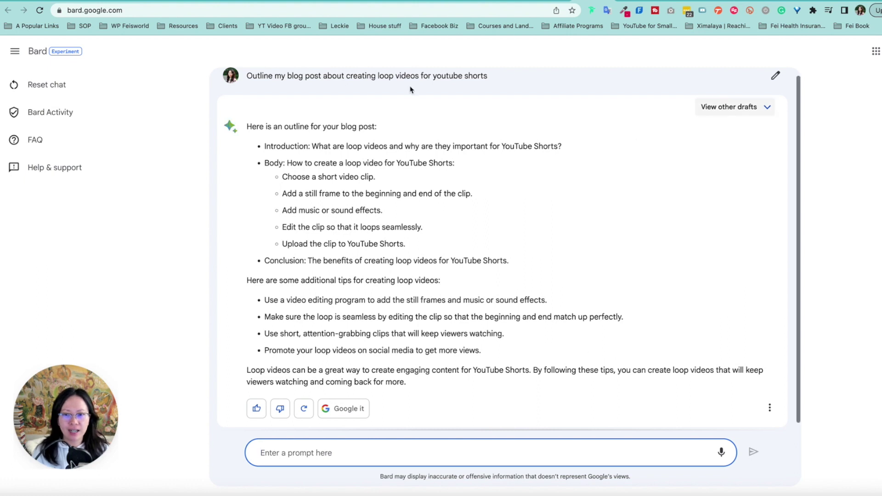
{"action": "left_click_drag", "start_coordinate": [498, 75], "coordinate": [244, 79]}
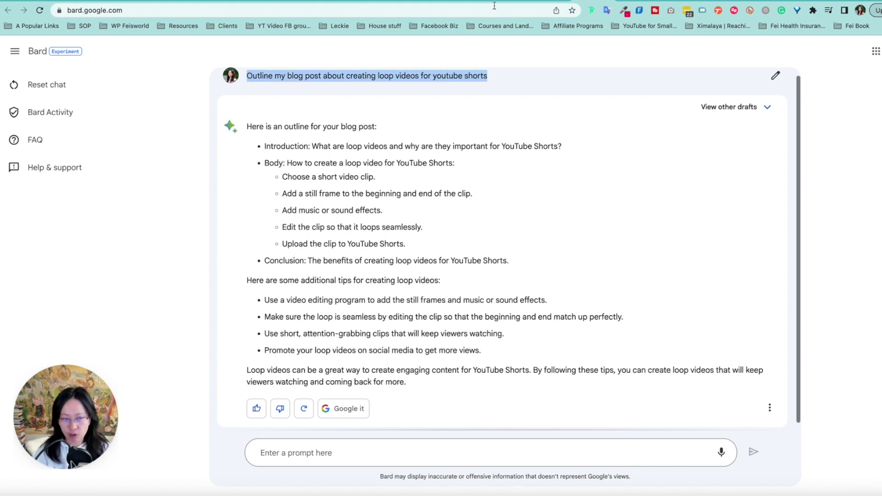
{"action": "key", "text": "super+c"}
- Paste the copied loop-video outline prompt into ChatGPT and submit it
{"action": "left_click", "coordinate": [623, 2]}
{"action": "left_click", "coordinate": [400, 460]}
{"action": "key", "text": "super+v"}
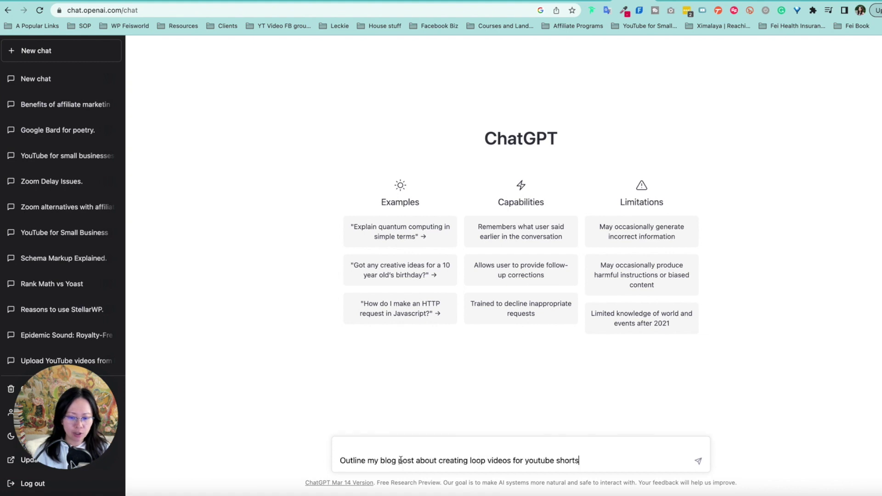
{"action": "key", "text": "Return"}
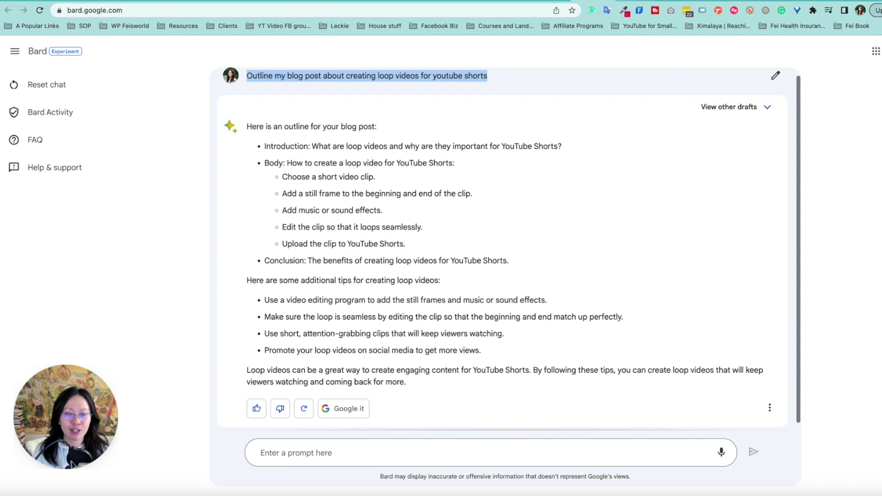
- Read ChatGPT's loop-video outline against Bard's answer, scrolling down to section VI Conclusion
{"action": "key", "text": "ctrl+Tab"}
{"action": "scroll", "coordinate": [544, 214], "scroll_direction": "up", "scroll_amount": 1}
{"action": "scroll", "coordinate": [544, 215], "scroll_direction": "up", "scroll_amount": 5}
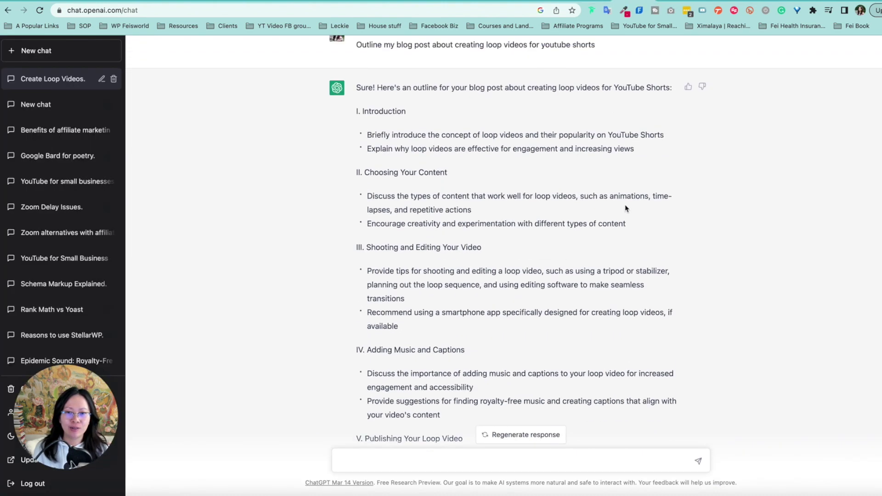
{"action": "scroll", "coordinate": [629, 210], "scroll_direction": "down", "scroll_amount": 1}
{"action": "scroll", "coordinate": [629, 211], "scroll_direction": "down", "scroll_amount": 2}
{"action": "scroll", "coordinate": [628, 203], "scroll_direction": "up", "scroll_amount": 2}
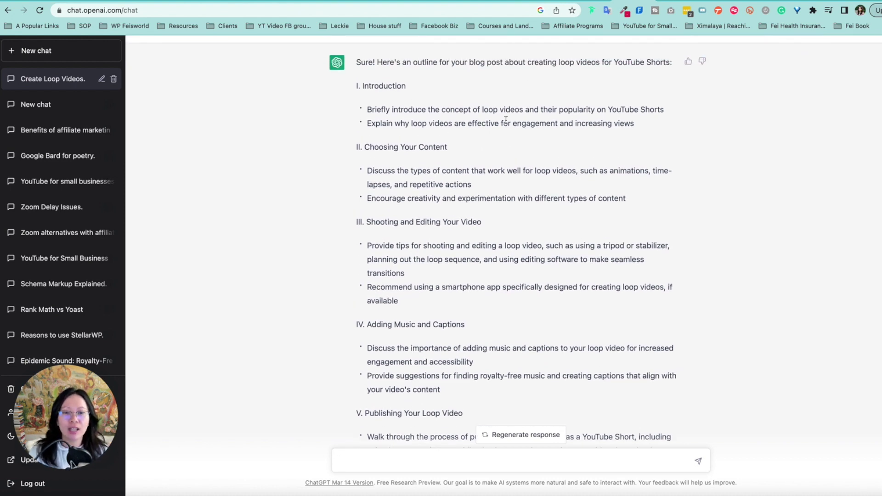
{"action": "key", "text": "ctrl+Tab"}
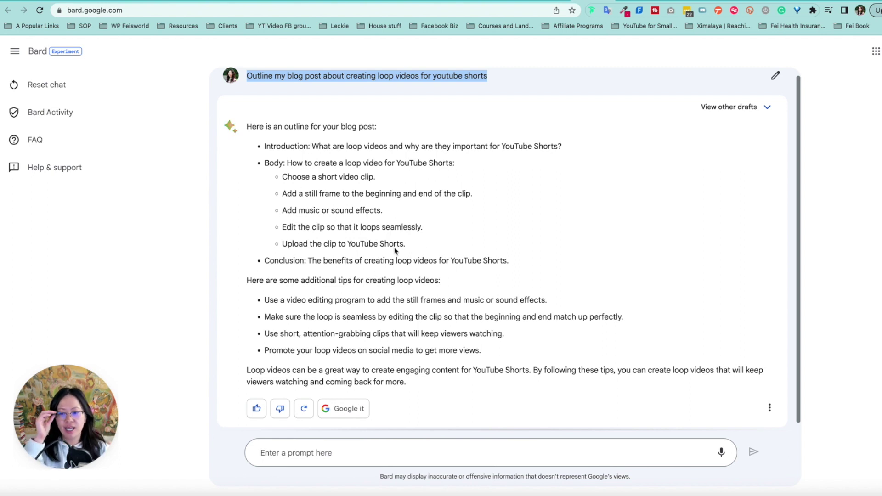
{"action": "left_click", "coordinate": [630, 3]}
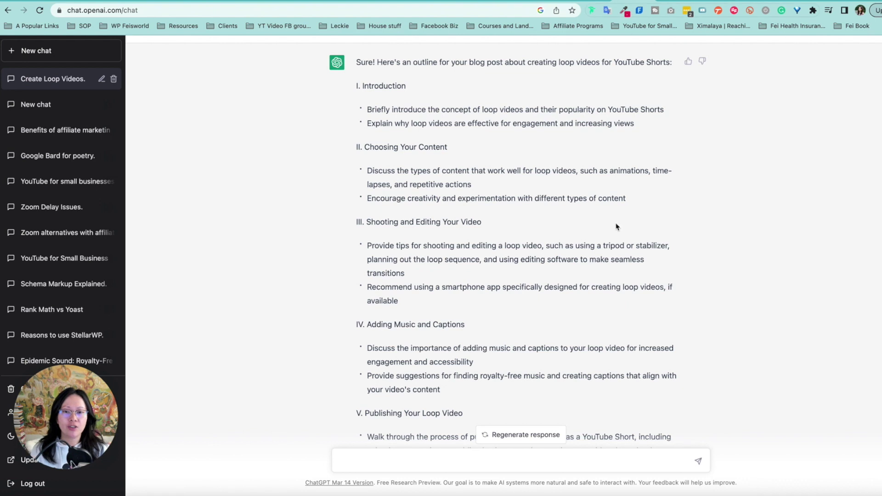
{"action": "scroll", "coordinate": [699, 311], "scroll_direction": "down", "scroll_amount": 1}
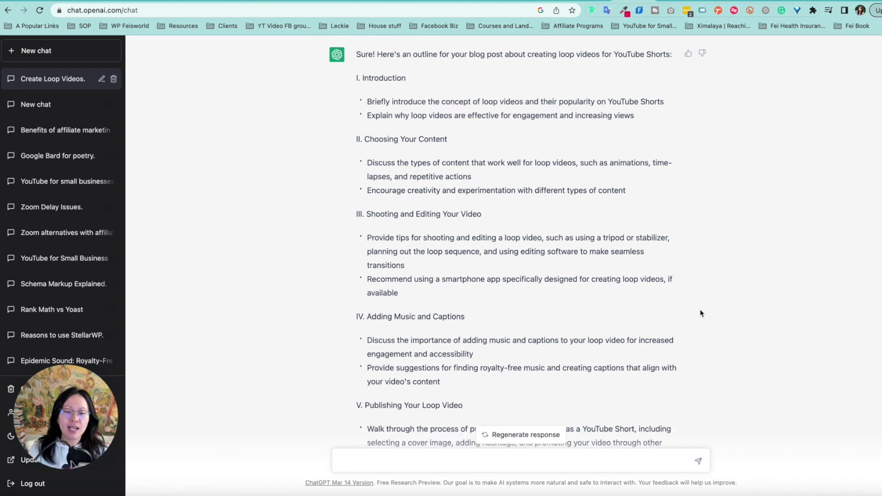
{"action": "scroll", "coordinate": [418, 154], "scroll_direction": "down", "scroll_amount": 1}
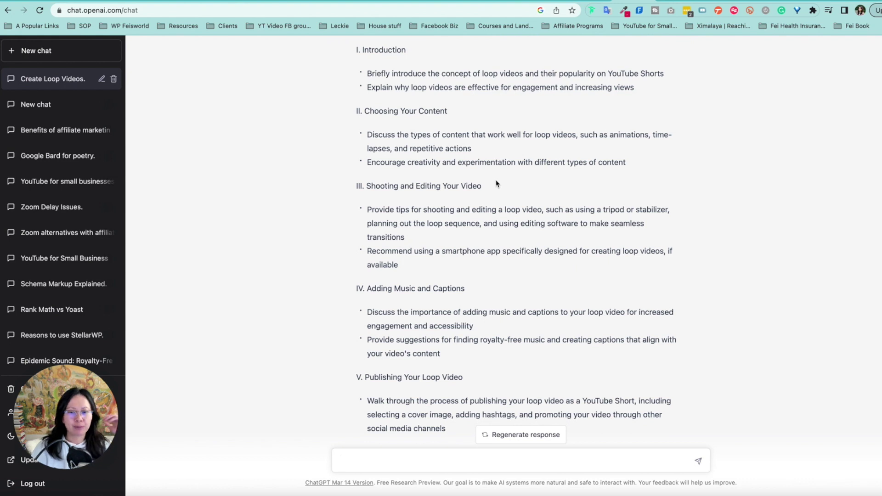
{"action": "scroll", "coordinate": [536, 325], "scroll_direction": "down", "scroll_amount": 4}
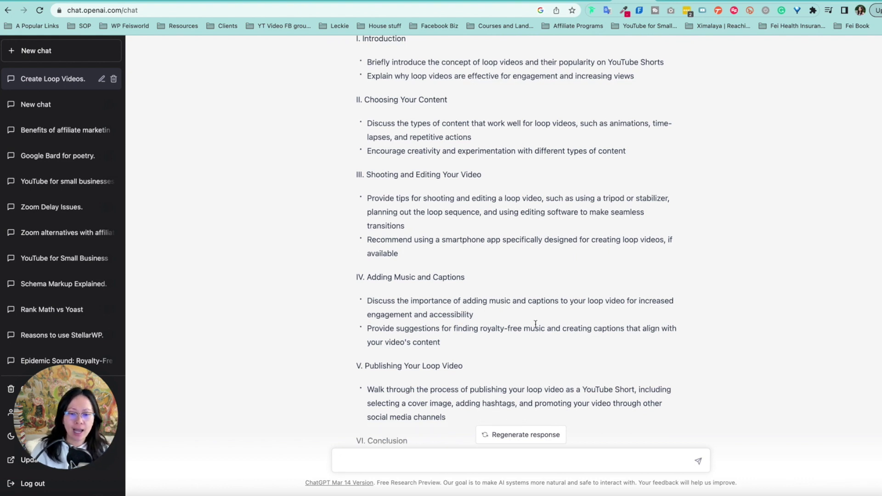
{"action": "scroll", "coordinate": [500, 330], "scroll_direction": "down", "scroll_amount": 3}
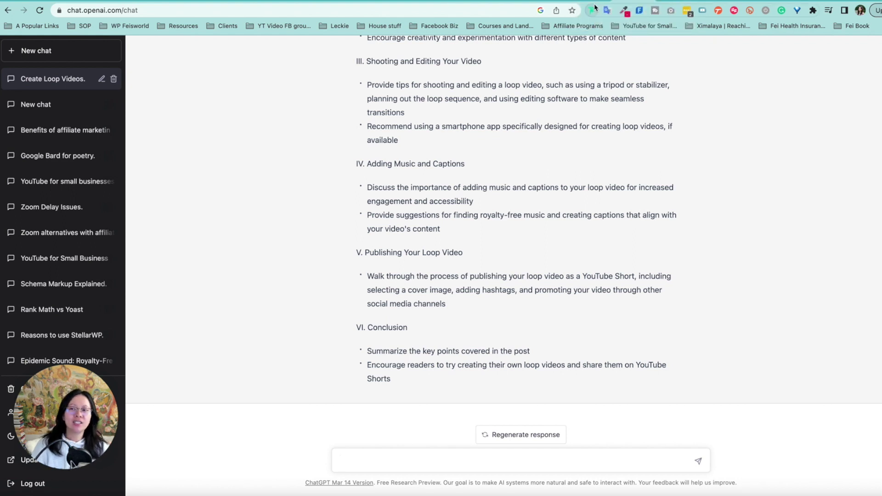
- Ask ChatGPT 'give me another script' to get a second outline
{"action": "left_click", "coordinate": [393, 460]}
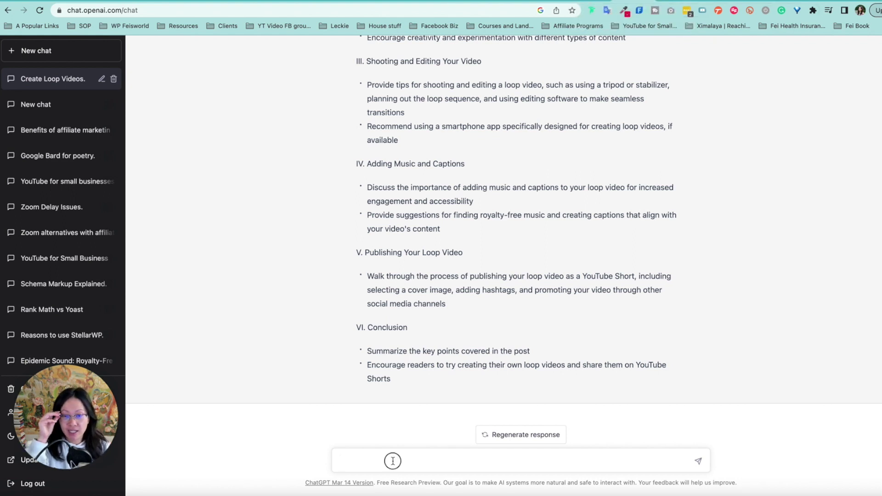
{"action": "type", "text": "give me another script"}
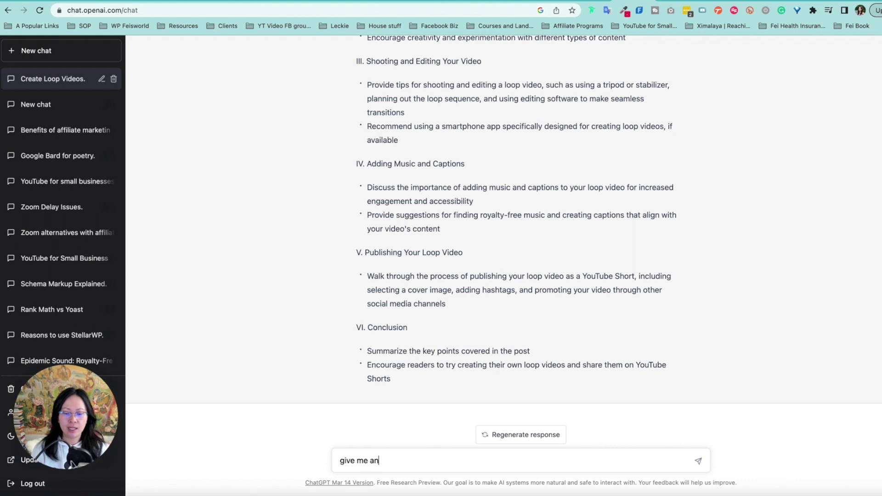
{"action": "key", "text": "Return"}
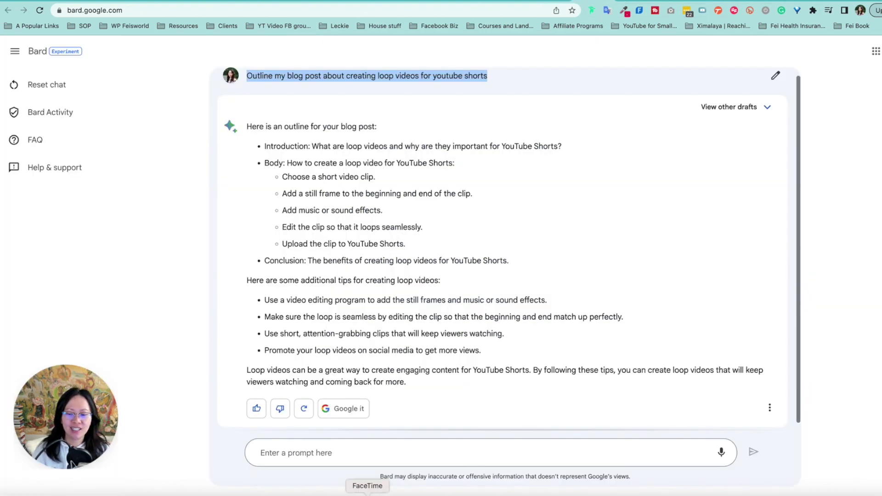
- Ask Bard 'give ma another outline' and scroll through the new loop-video outline
{"action": "left_click", "coordinate": [398, 454]}
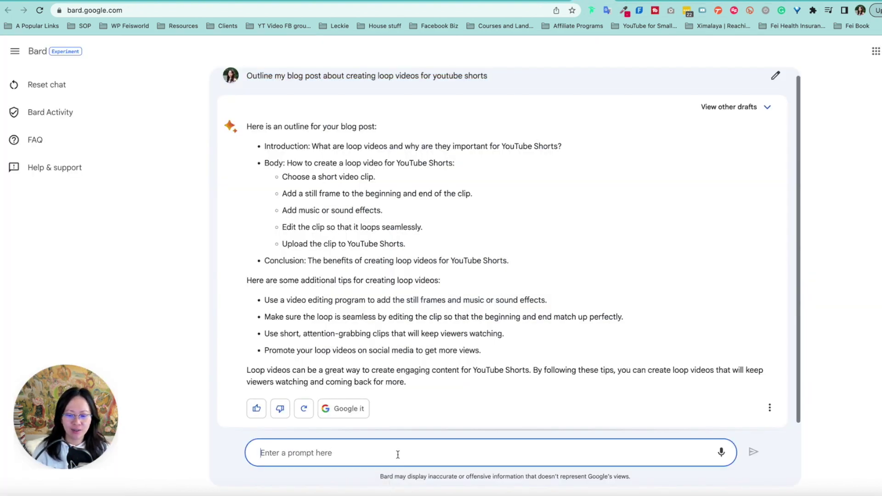
{"action": "type", "text": "give ma"}
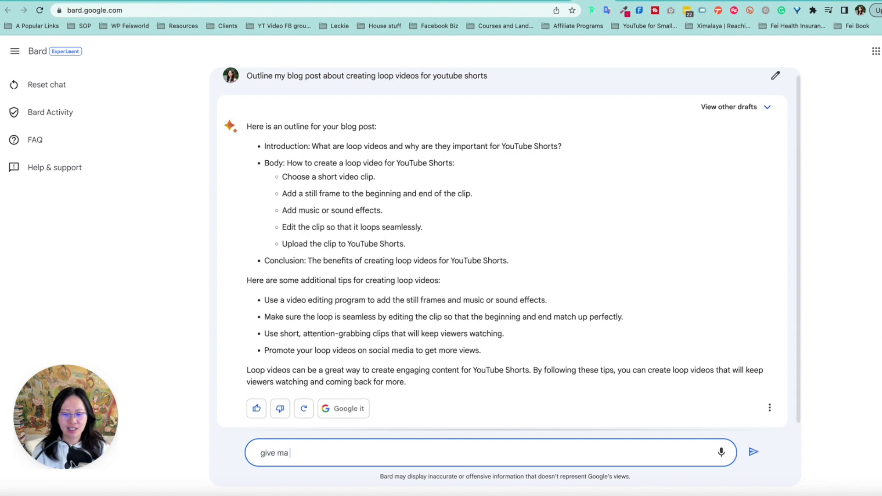
{"action": "type", "text": " another outline"}
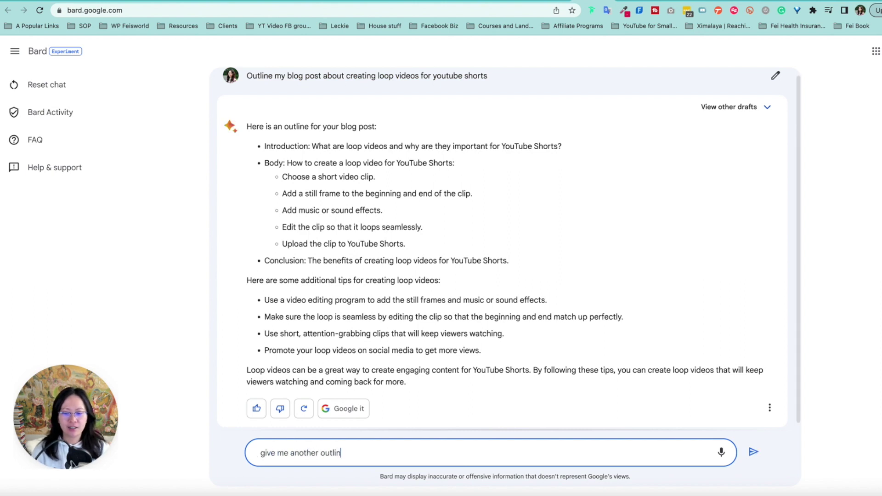
{"action": "key", "text": "Return"}
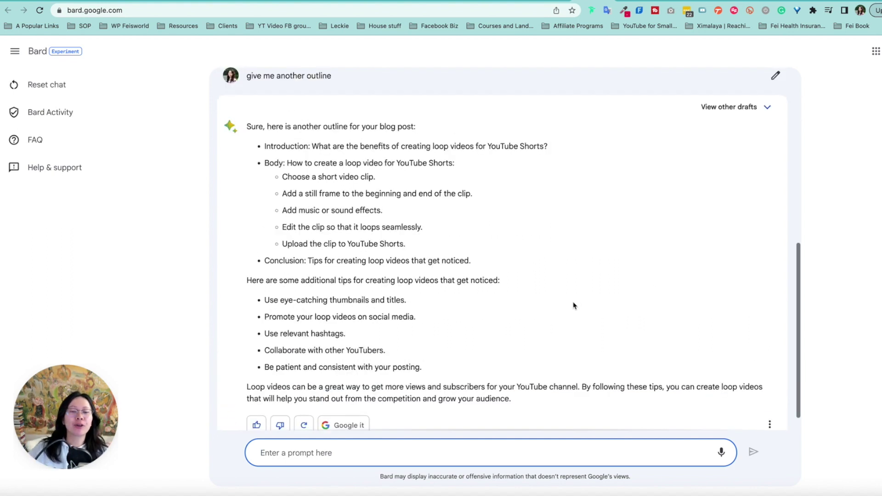
{"action": "scroll", "coordinate": [579, 324], "scroll_direction": "up", "scroll_amount": 3}
{"action": "scroll", "coordinate": [579, 329], "scroll_direction": "down", "scroll_amount": 3}
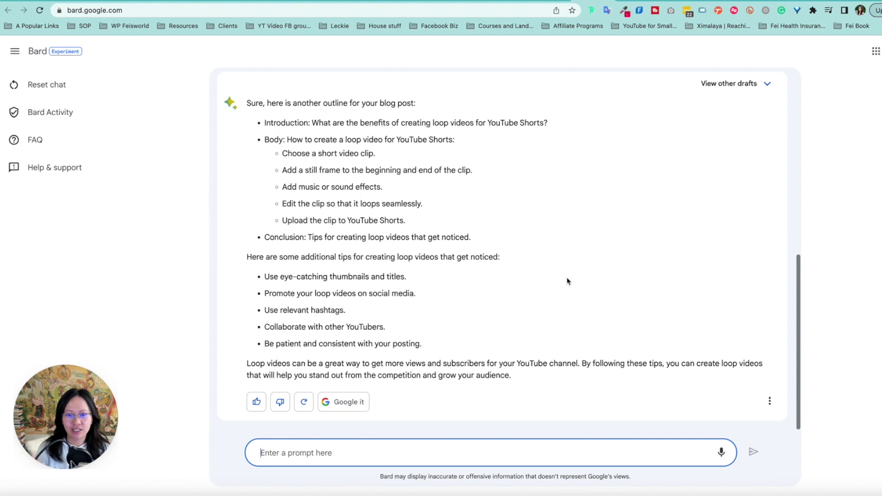
{"action": "scroll", "coordinate": [568, 282], "scroll_direction": "up", "scroll_amount": 2}
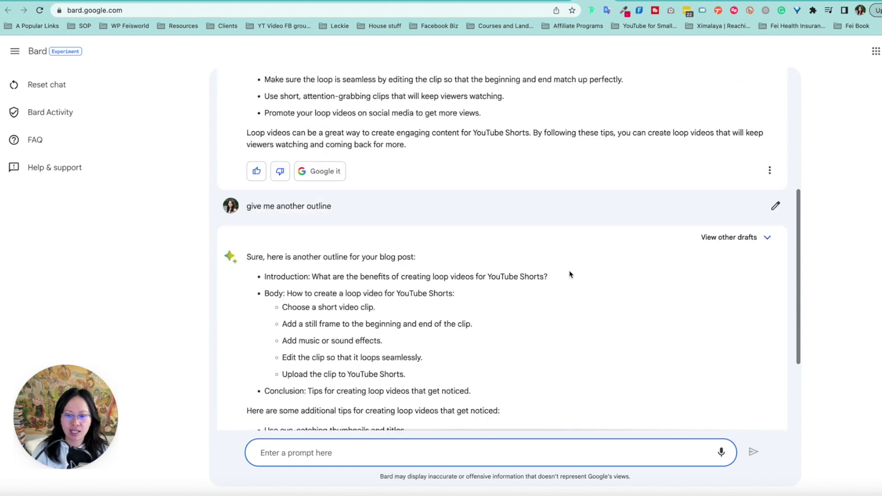
{"action": "scroll", "coordinate": [570, 275], "scroll_direction": "up", "scroll_amount": 5}
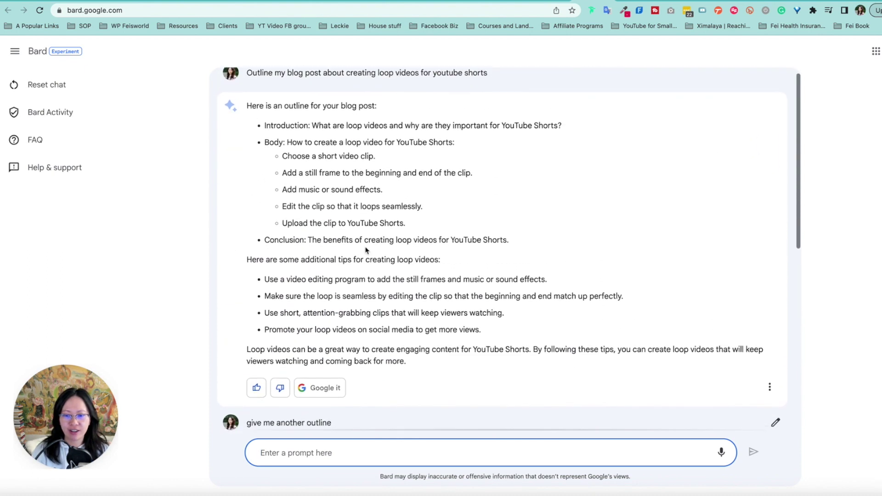
{"action": "scroll", "coordinate": [333, 175], "scroll_direction": "down", "scroll_amount": 1}
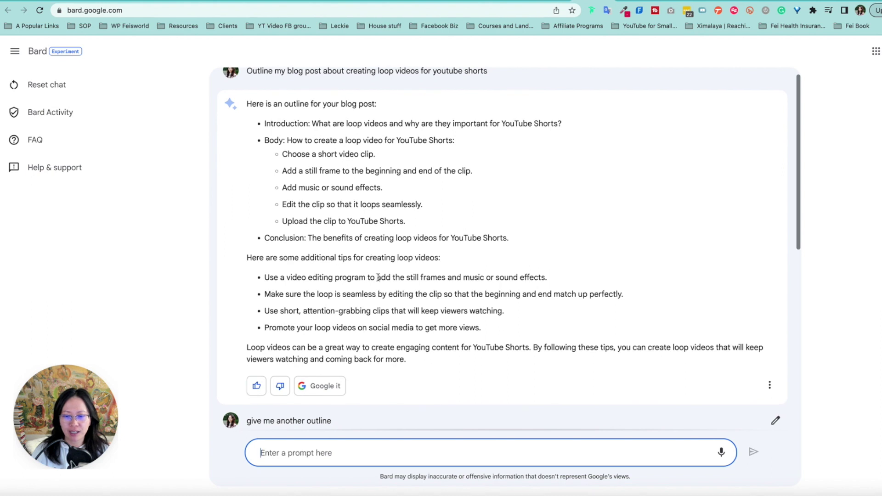
{"action": "scroll", "coordinate": [379, 277], "scroll_direction": "down", "scroll_amount": 2}
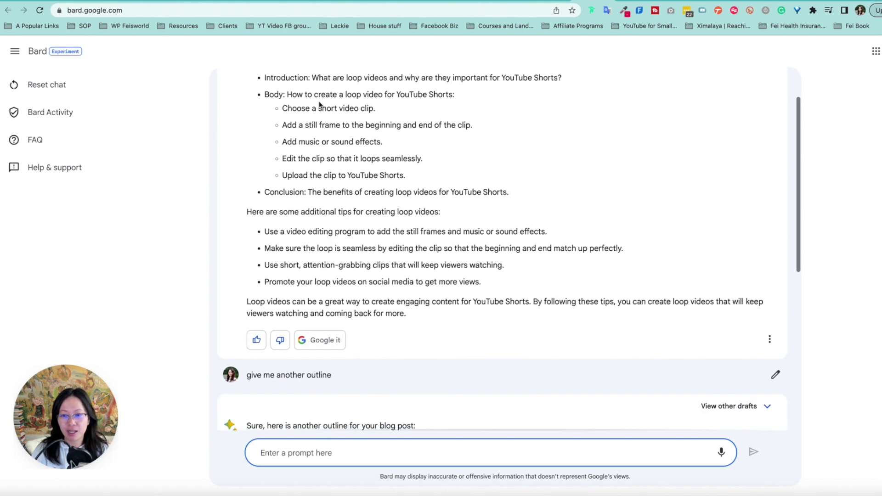
{"action": "scroll", "coordinate": [383, 287], "scroll_direction": "down", "scroll_amount": 4}
{"action": "scroll", "coordinate": [382, 288], "scroll_direction": "down", "scroll_amount": 10}
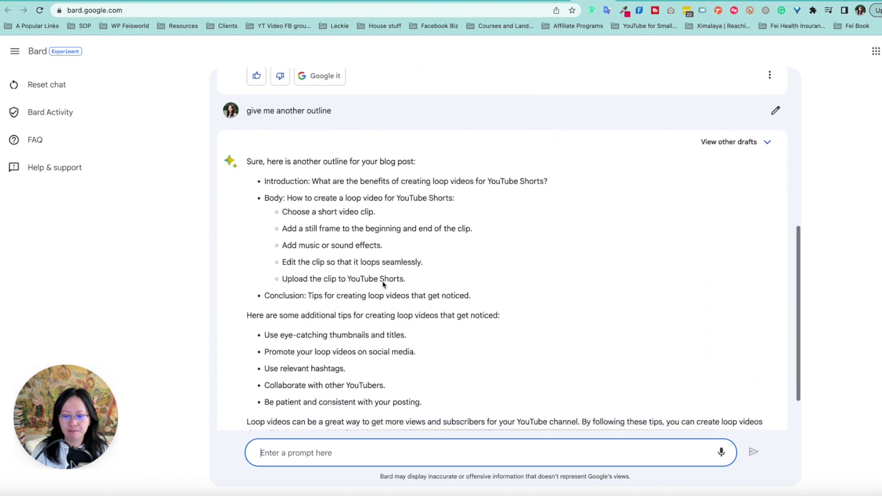
- Highlight Bard's extra tips list, compare with ChatGPT's sustainable-fashion outline, then return to Bard's prompt box
{"action": "left_click_drag", "start_coordinate": [279, 278], "coordinate": [364, 343]}
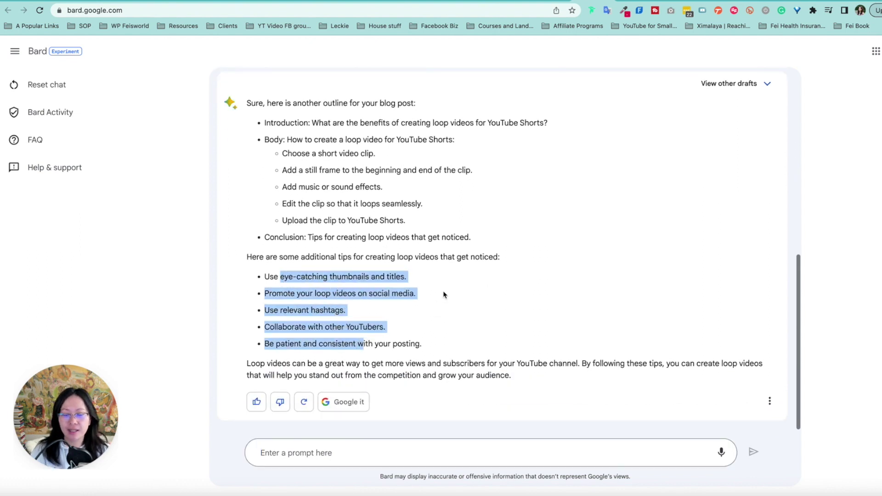
{"action": "left_click", "coordinate": [629, 2]}
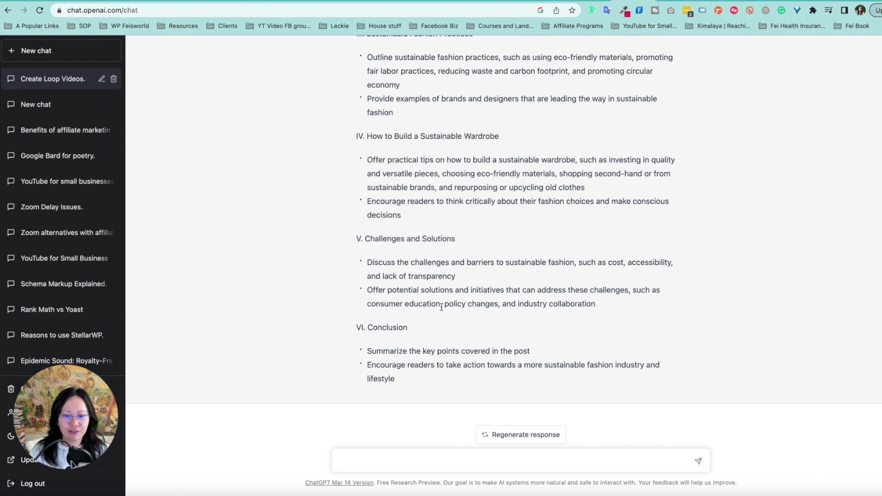
{"action": "scroll", "coordinate": [441, 307], "scroll_direction": "up", "scroll_amount": 10}
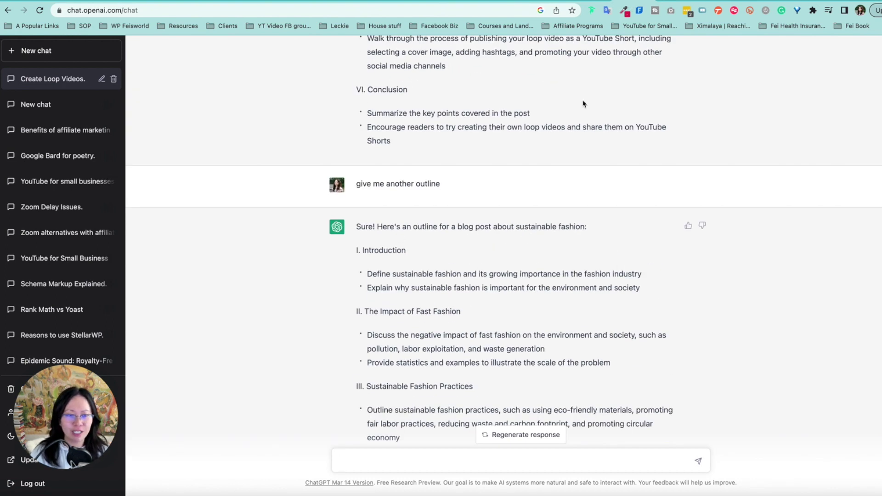
{"action": "left_click", "coordinate": [657, 2]}
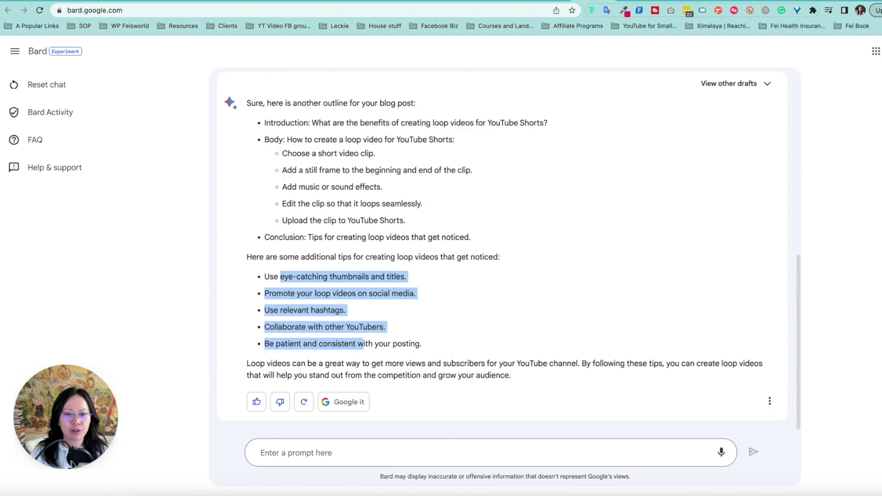
{"action": "left_click", "coordinate": [481, 452]}
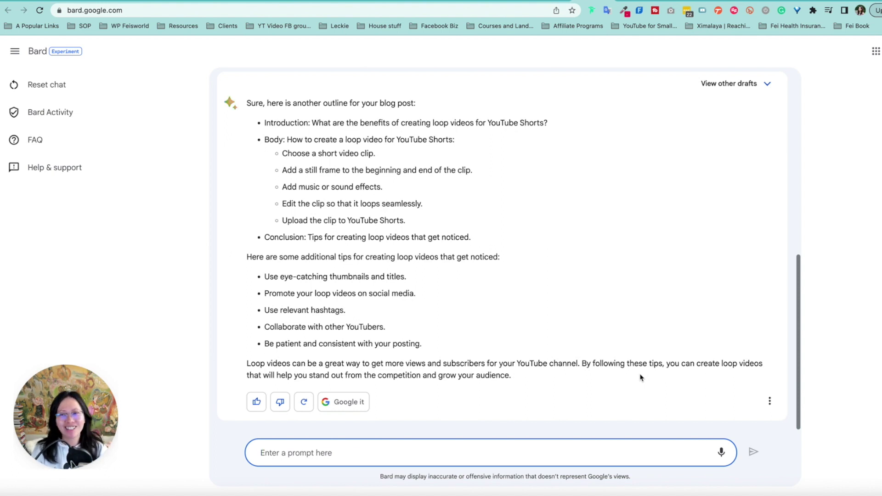
- Ask Bard 'why is chinese sesame paste darker', select the question, and bring up ChatGPT
{"action": "type", "text": "why"}
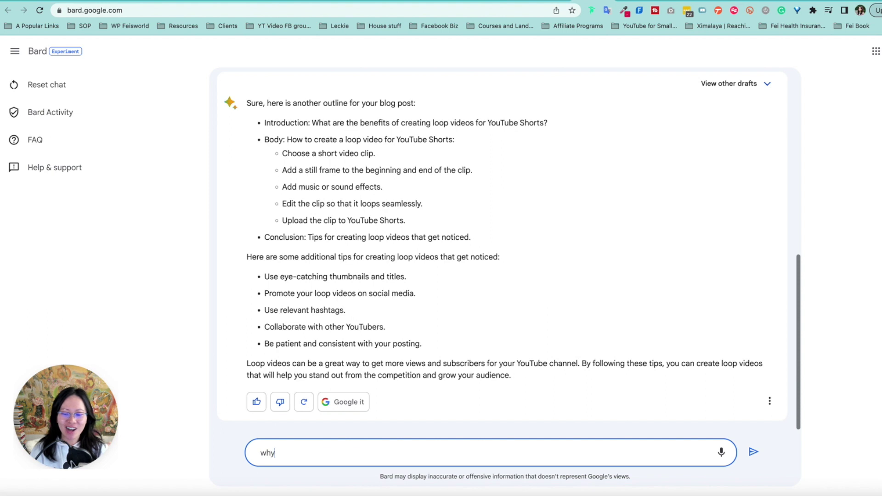
{"action": "type", "text": " is chinese se"}
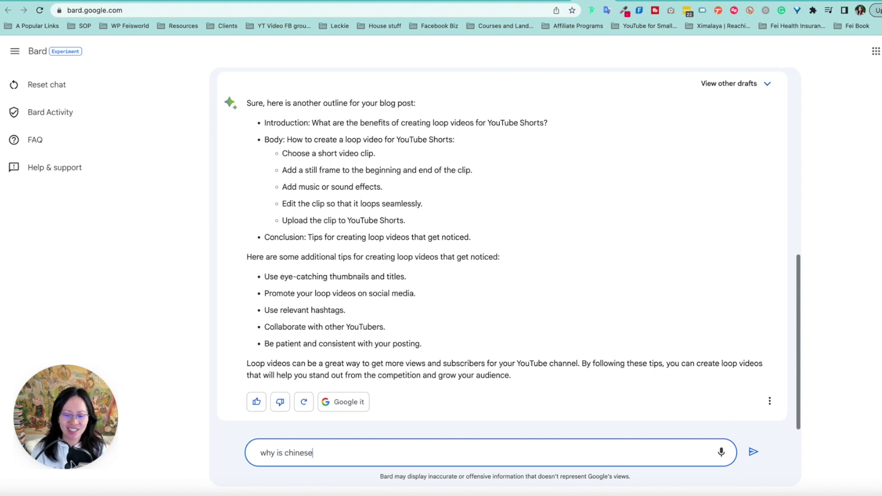
{"action": "type", "text": "same paste darker"}
{"action": "key", "text": "Return"}
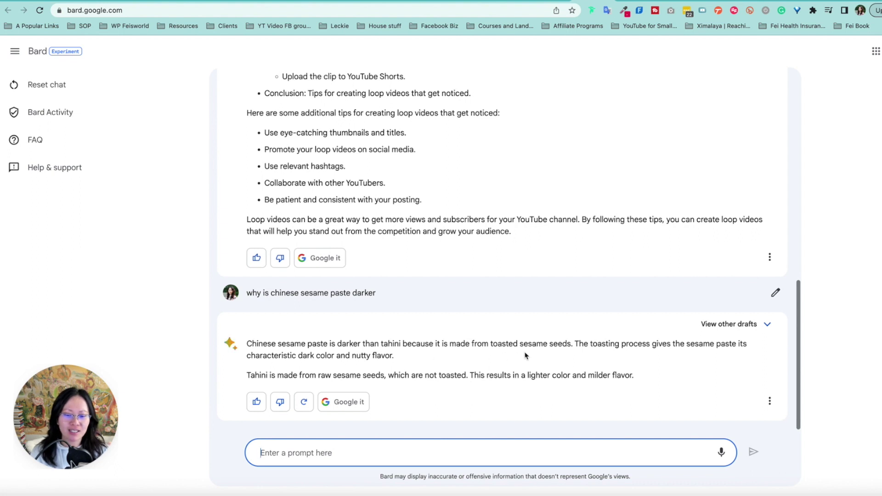
{"action": "left_click_drag", "start_coordinate": [405, 294], "coordinate": [246, 298]}
{"action": "key", "text": "super+c"}
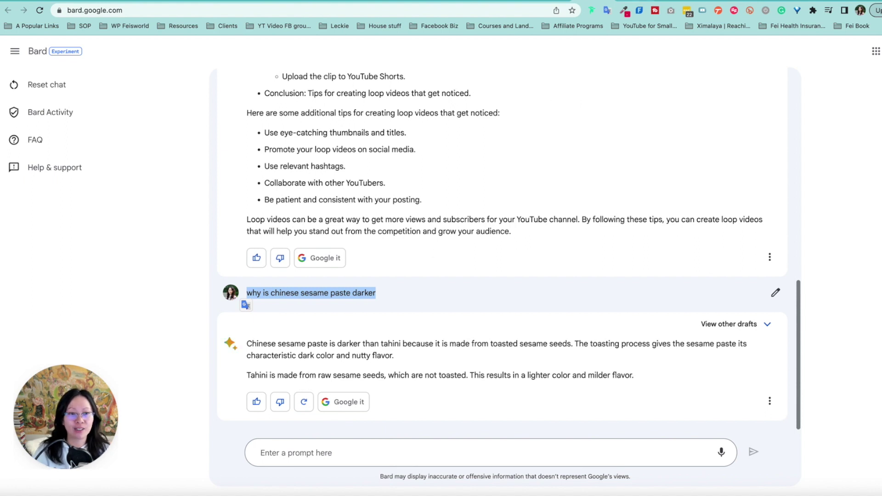
{"action": "key", "text": "ctrl+Tab"}
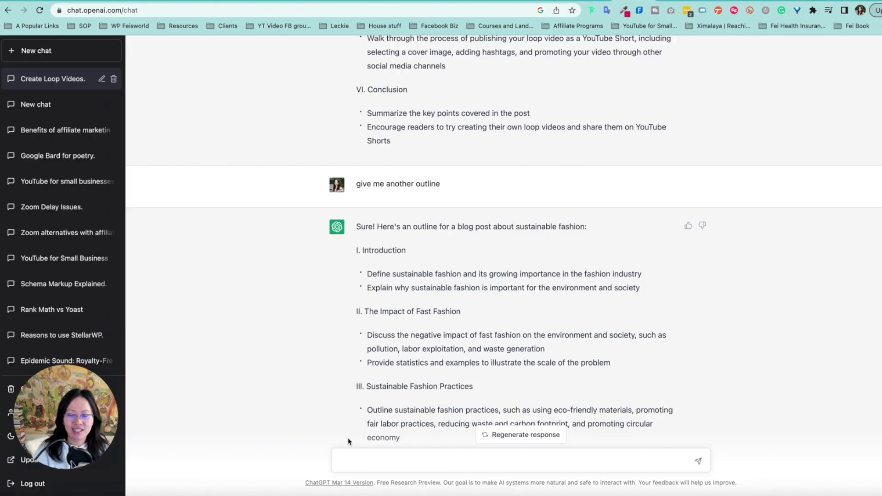
- Paste the sesame paste question into a new ChatGPT chat, send it, then compare with Bard's answer
{"action": "left_click", "coordinate": [36, 52]}
{"action": "key", "text": "super+v"}
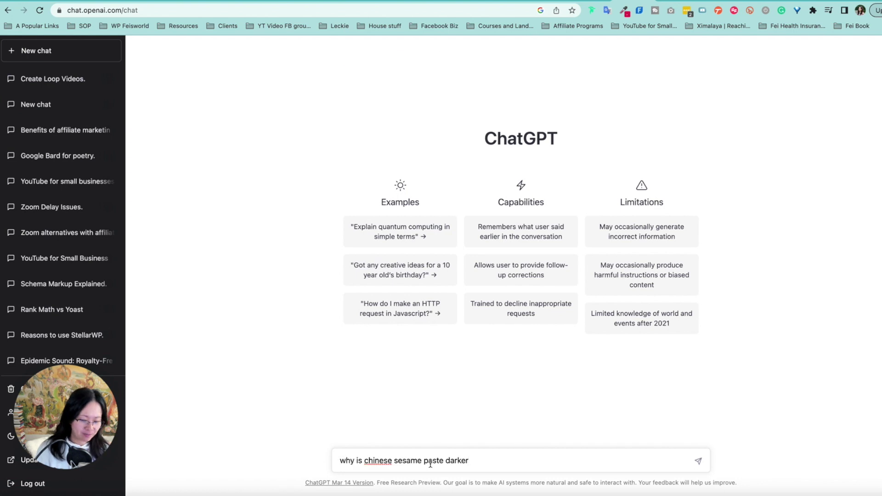
{"action": "key", "text": "Return"}
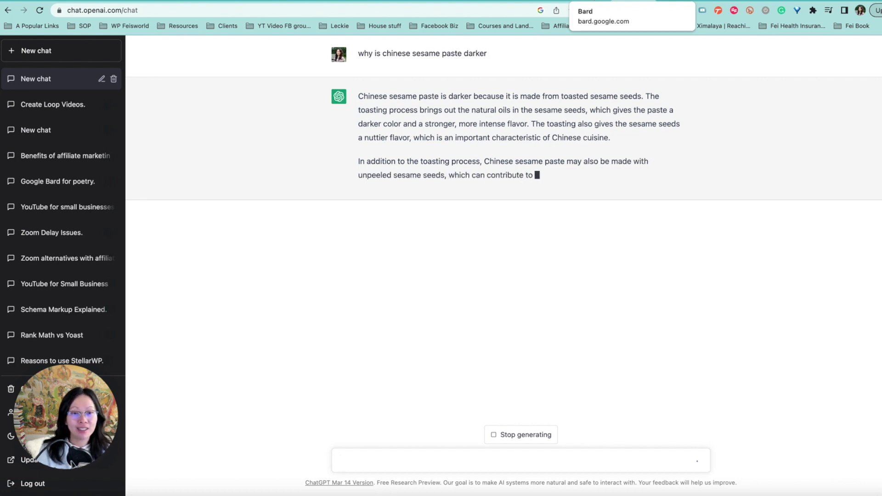
{"action": "left_click", "coordinate": [586, 2]}
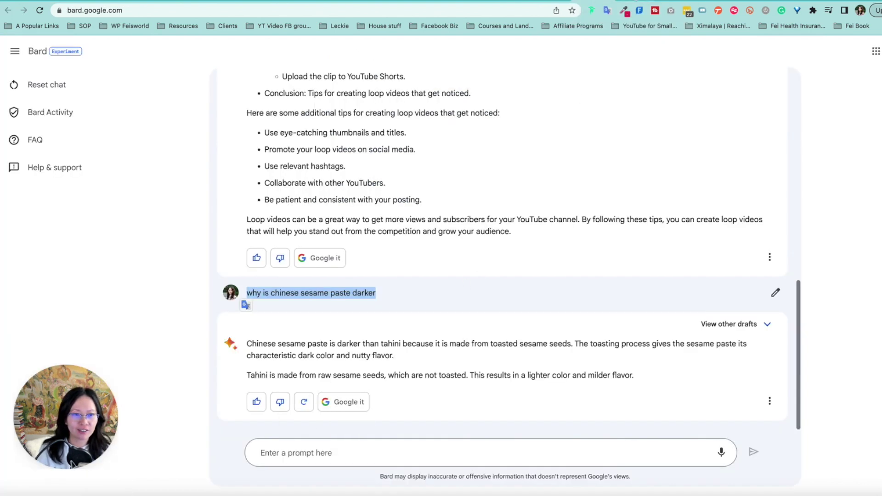
{"action": "left_click", "coordinate": [597, 1]}
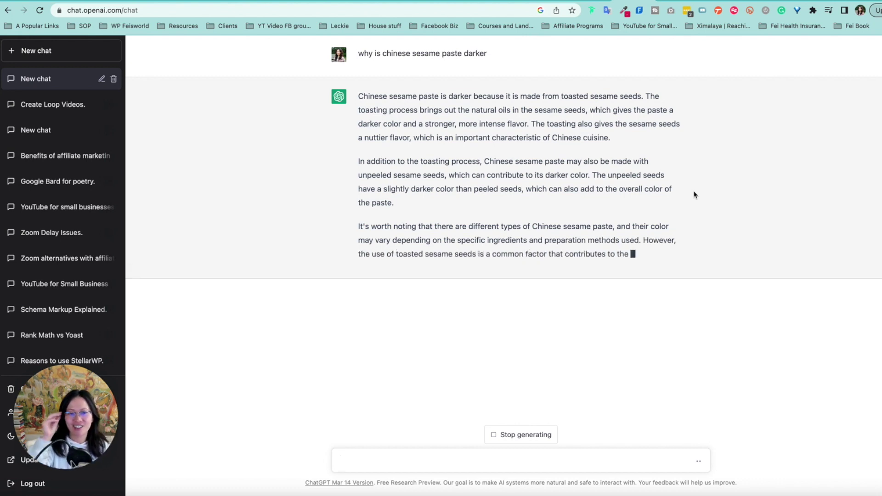
{"action": "key", "text": "ctrl+Tab"}
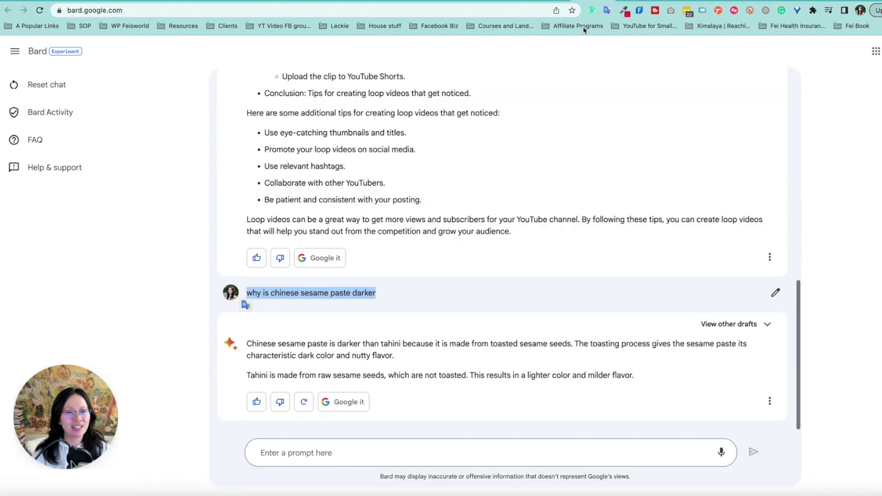
- Ask Bard 'how to learn chinese fast' and select the sent question text
{"action": "left_click", "coordinate": [362, 451]}
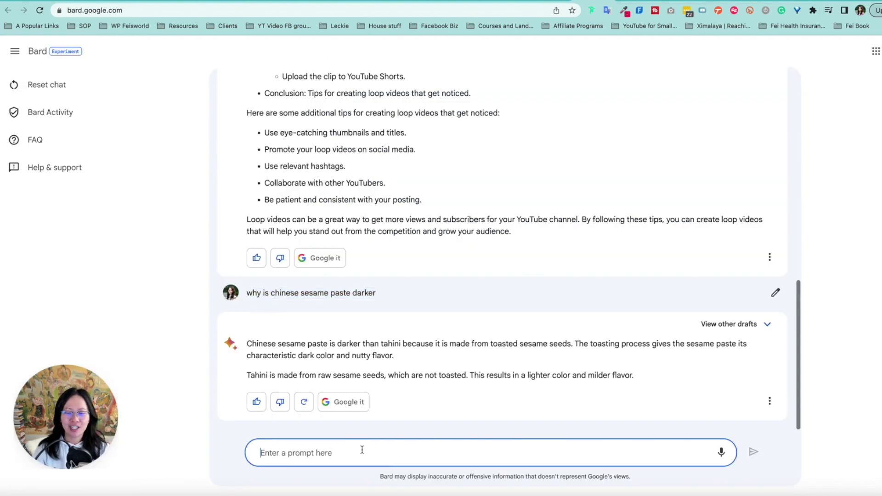
{"action": "type", "text": "how to "}
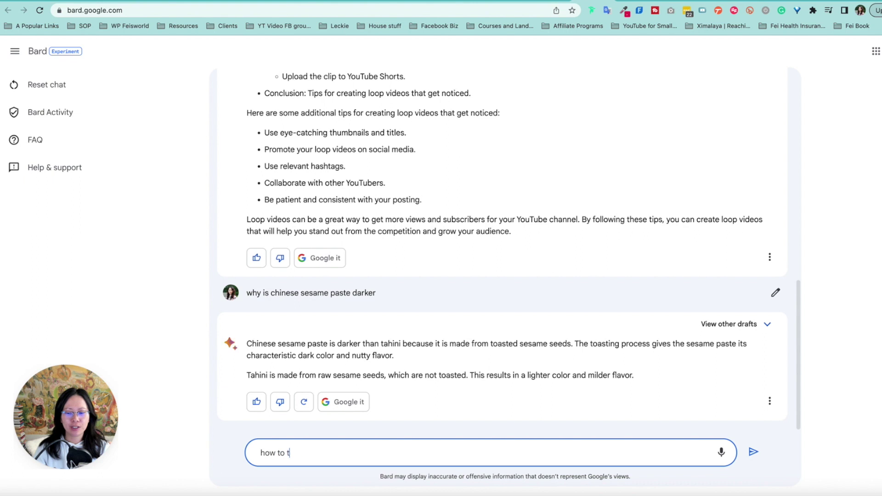
{"action": "type", "text": "learn chinese"}
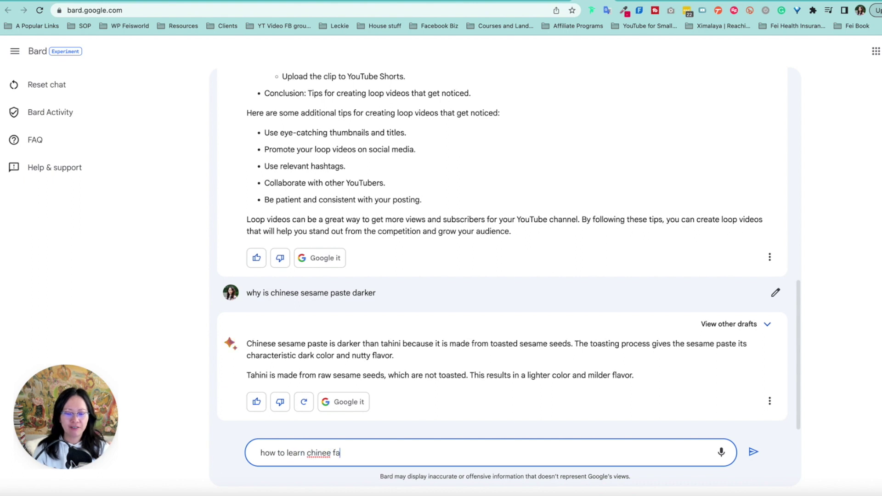
{"action": "key", "text": "BackSpace"}
{"action": "key", "text": "BackSpace"}
{"action": "type", "text": "e fas"}
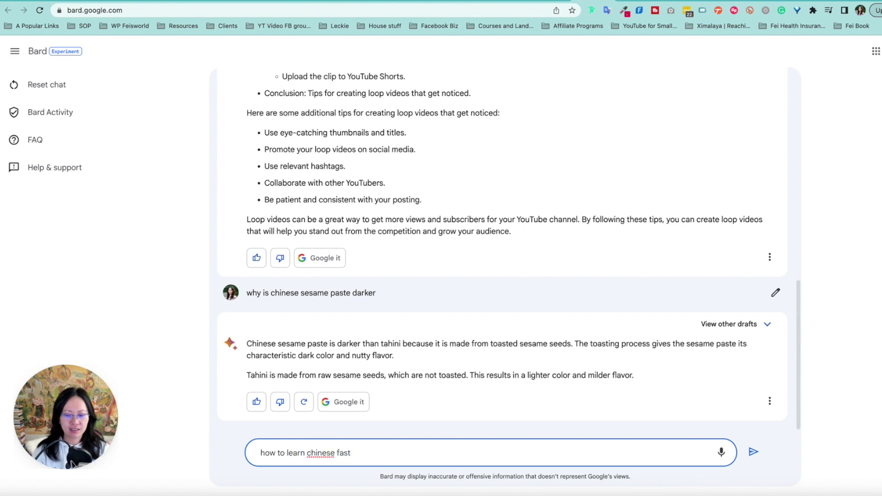
{"action": "type", "text": "t"}
{"action": "key", "text": "Return"}
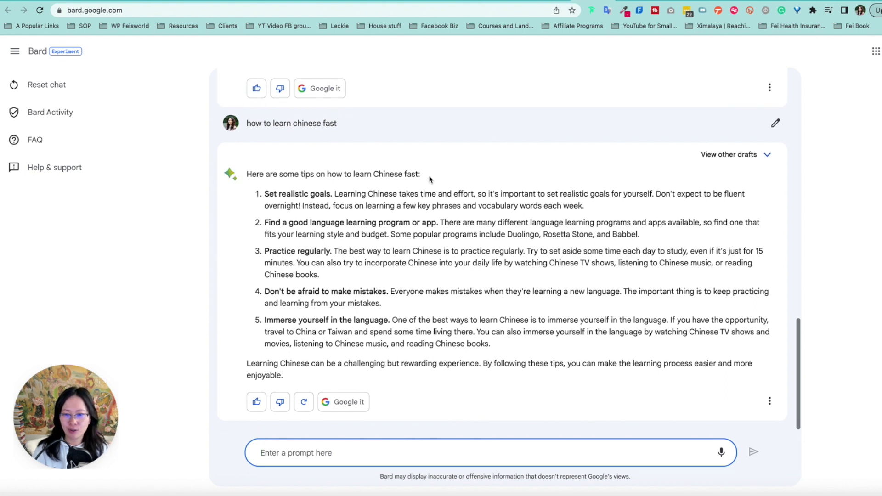
{"action": "left_click_drag", "start_coordinate": [358, 125], "coordinate": [240, 123]}
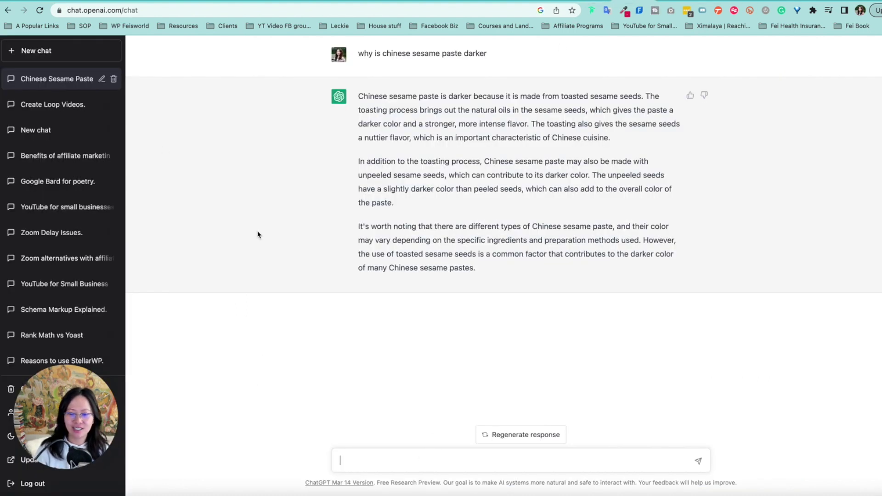
- Start a new ChatGPT chat and send 'how to learn chinese fast'
{"action": "left_click", "coordinate": [54, 56]}
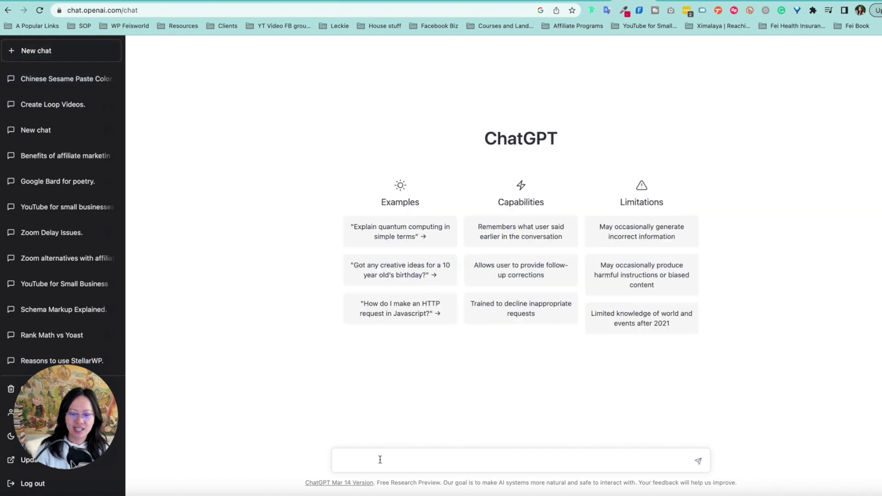
{"action": "type", "text": "how to learn chinese fast"}
{"action": "key", "text": "Return"}
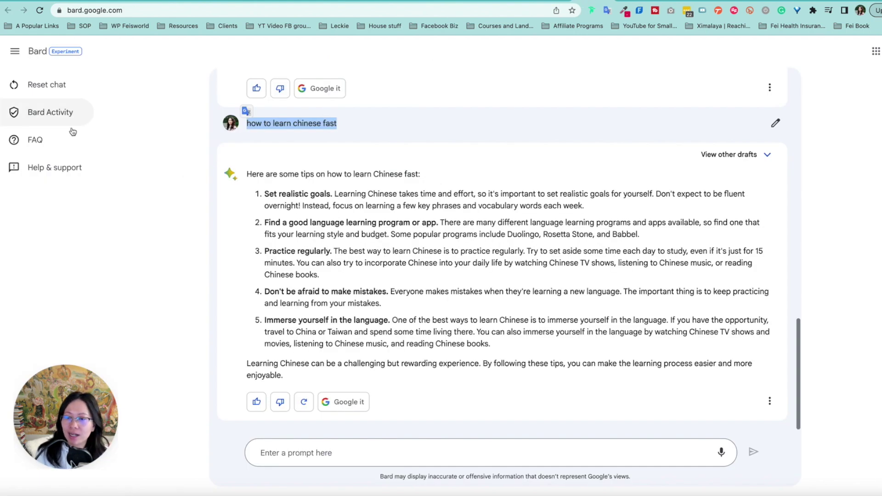
- Open and close the answer's More menu, then make the sent Bard question editable
{"action": "left_click", "coordinate": [769, 401]}
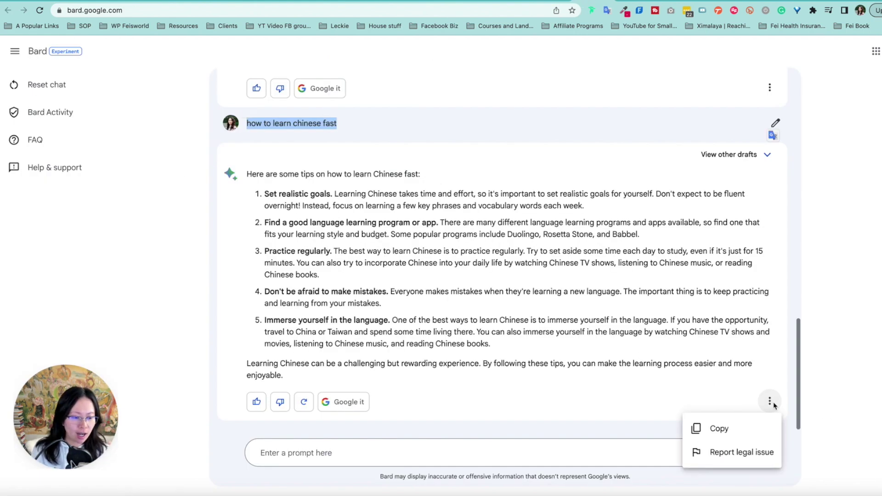
{"action": "left_click", "coordinate": [786, 365]}
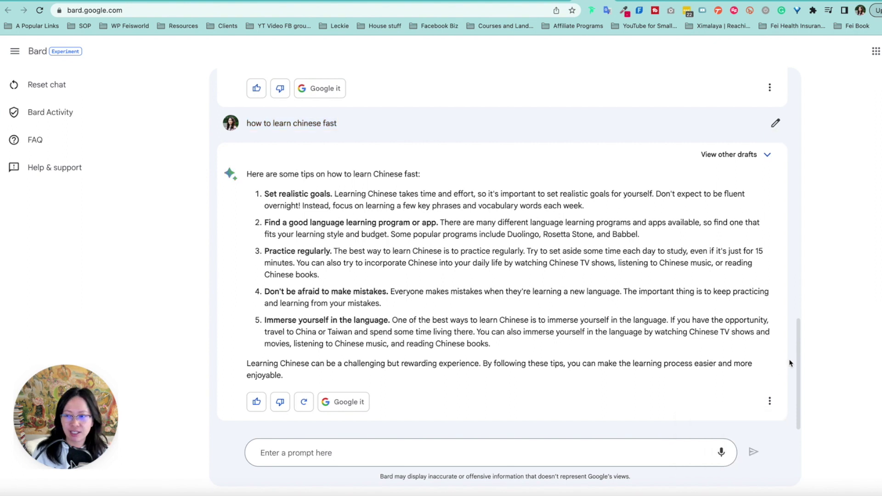
{"action": "left_click", "coordinate": [777, 123]}
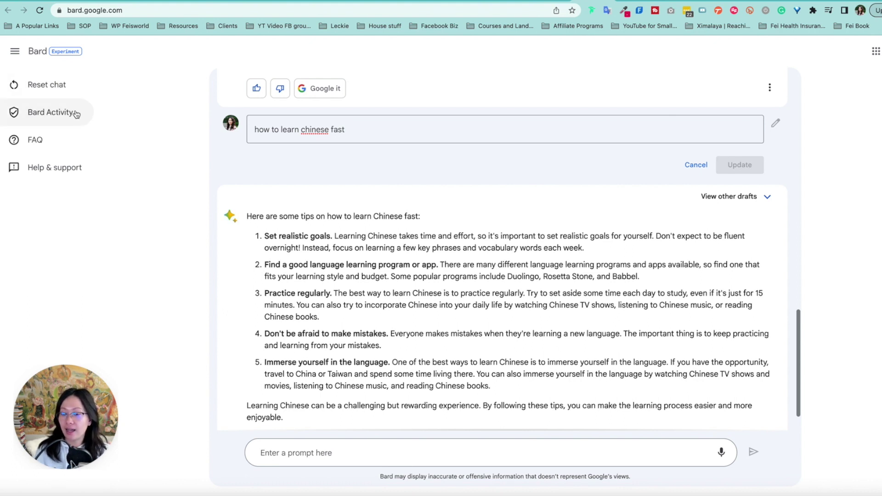
- Open the Bard Activity page listing today's prompts from the left sidebar
{"action": "scroll", "coordinate": [406, 287], "scroll_direction": "down", "scroll_amount": 2}
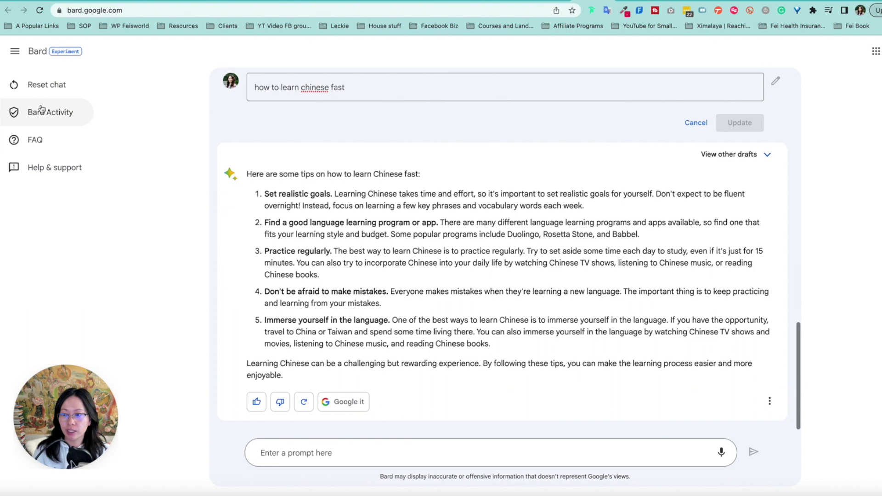
{"action": "left_click", "coordinate": [42, 124]}
{"action": "right_click", "coordinate": [56, 110]}
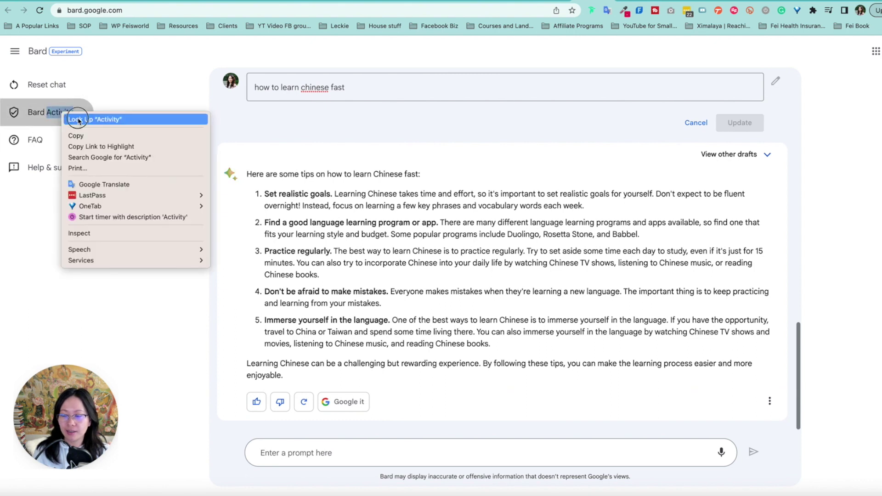
{"action": "left_click", "coordinate": [41, 116]}
{"action": "left_click", "coordinate": [41, 115]}
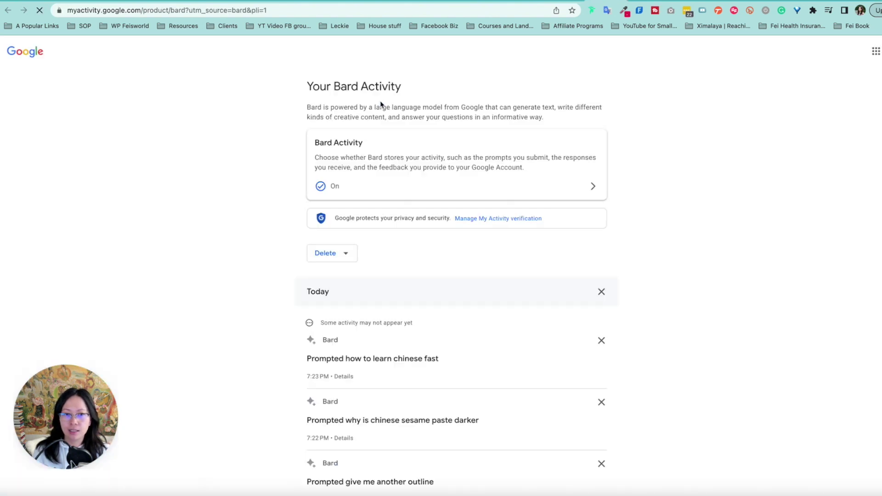
- Scroll through the four logged Bard prompts, then go back to the chat showing five Chinese-learning tips
{"action": "scroll", "coordinate": [526, 305], "scroll_direction": "down", "scroll_amount": 3}
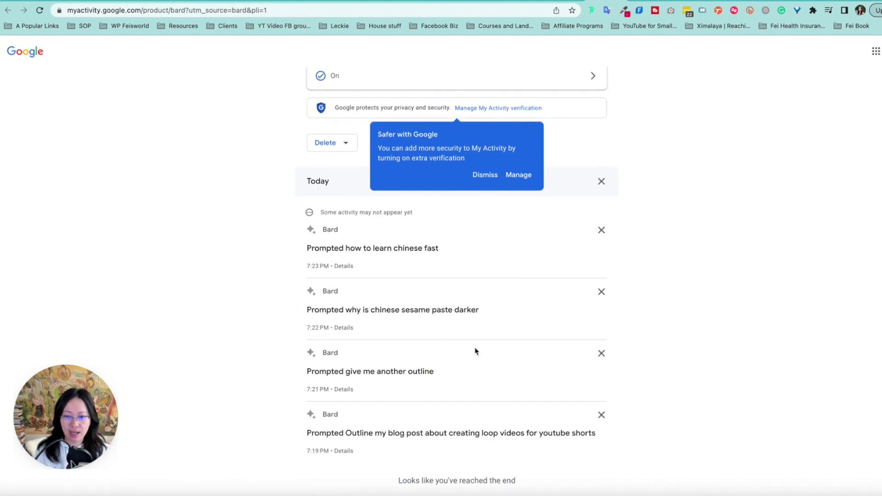
{"action": "scroll", "coordinate": [480, 349], "scroll_direction": "up", "scroll_amount": 1}
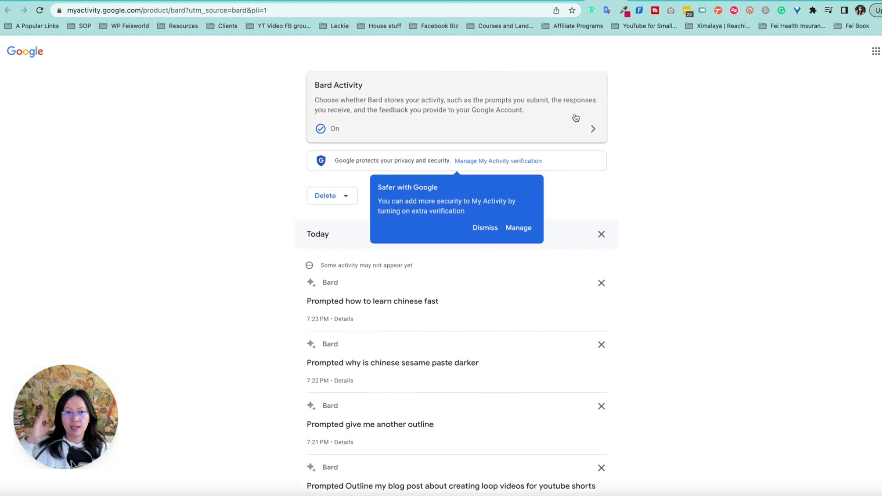
{"action": "key", "text": "super+w"}
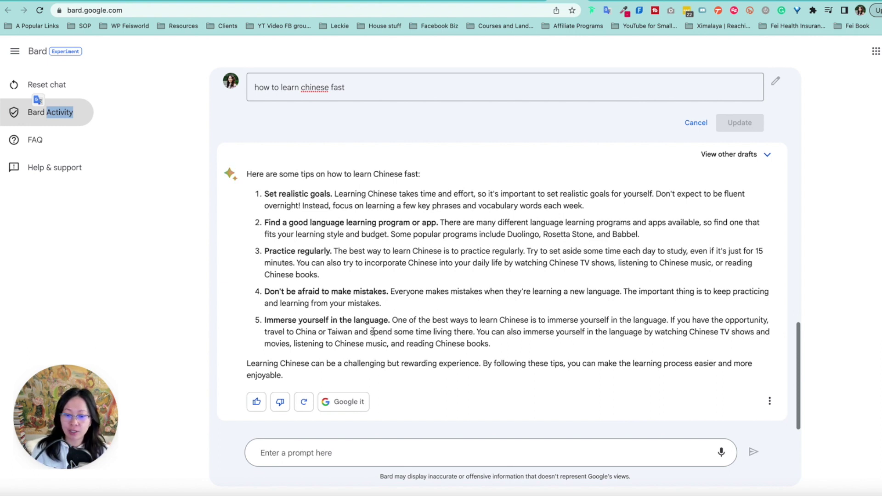
- Compare Bard's six conversational tips with ChatGPT's chat, scrolling both answers
{"action": "key", "text": "ctrl+Tab"}
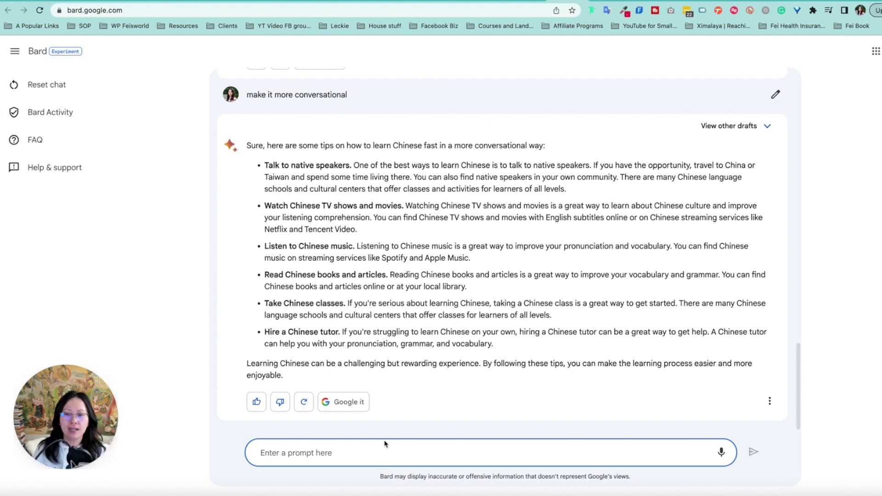
{"action": "scroll", "coordinate": [414, 345], "scroll_direction": "up", "scroll_amount": 1}
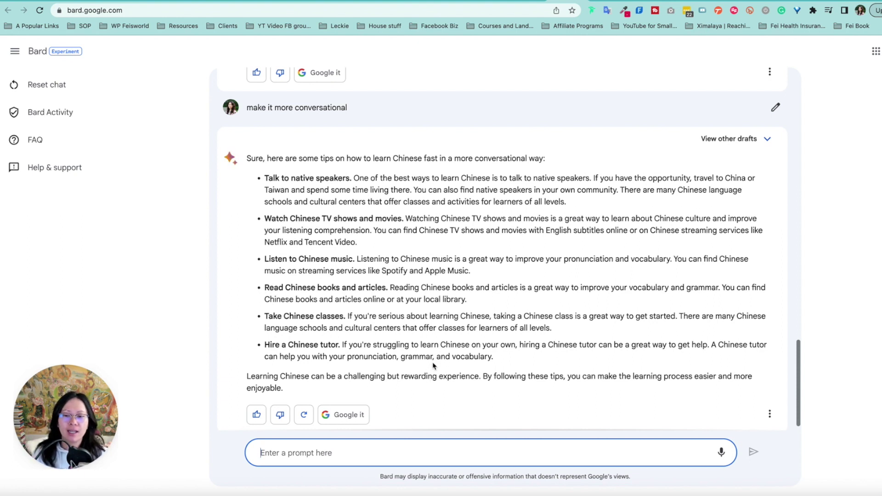
{"action": "scroll", "coordinate": [433, 367], "scroll_direction": "up", "scroll_amount": 5}
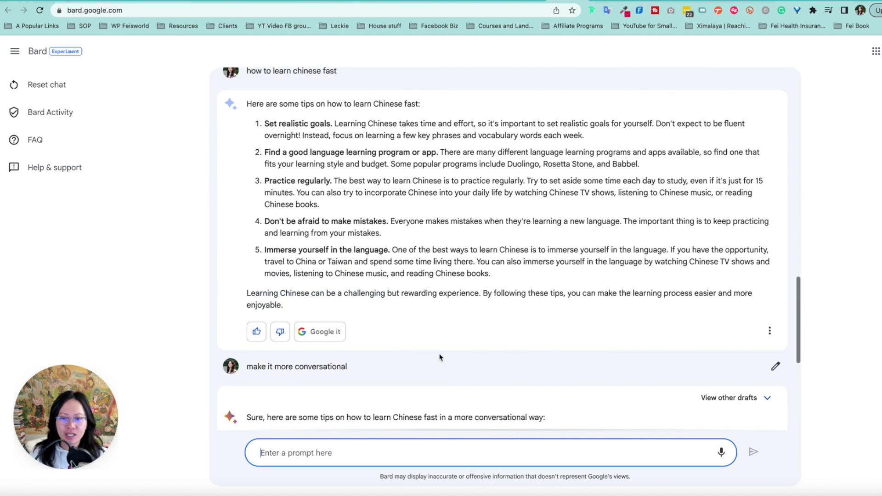
{"action": "scroll", "coordinate": [439, 357], "scroll_direction": "down", "scroll_amount": 5}
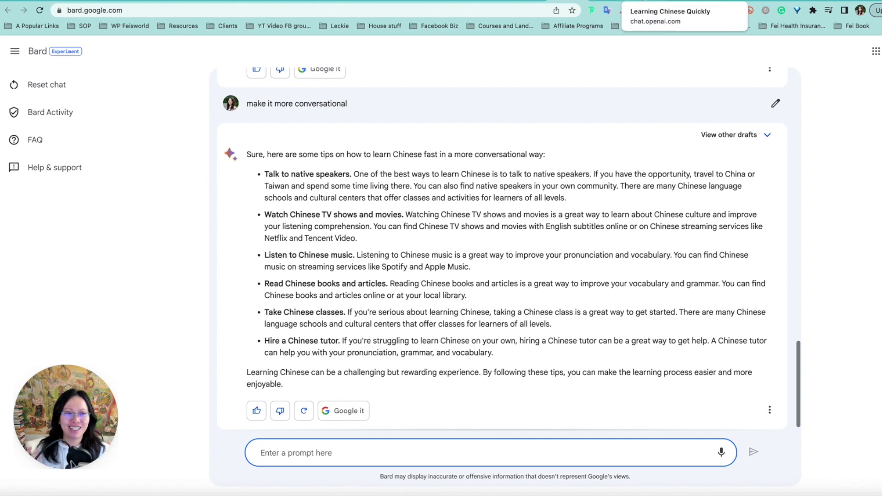
{"action": "left_click", "coordinate": [643, 1]}
- Read ChatGPT's rewrite covering basics, immersion, Duolingo, exchange partners and courses
{"action": "scroll", "coordinate": [596, 263], "scroll_direction": "up", "scroll_amount": 4}
{"action": "scroll", "coordinate": [597, 263], "scroll_direction": "down", "scroll_amount": 2}
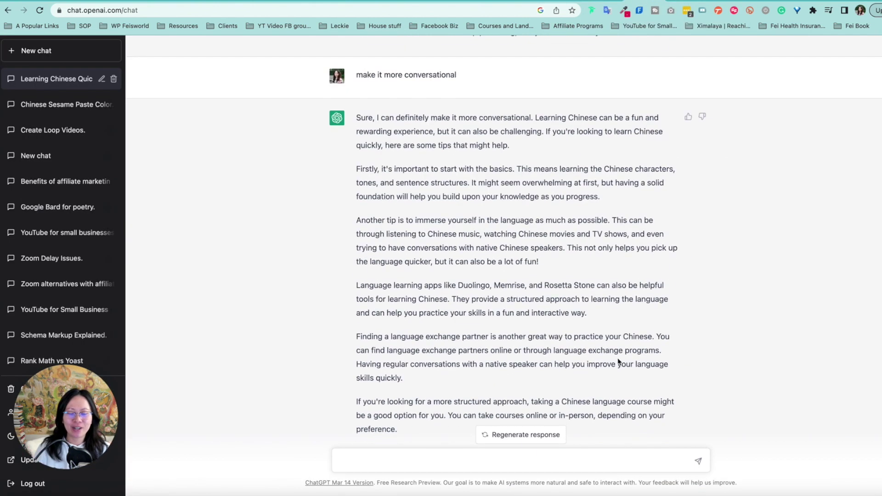
{"action": "scroll", "coordinate": [661, 357], "scroll_direction": "down", "scroll_amount": 1}
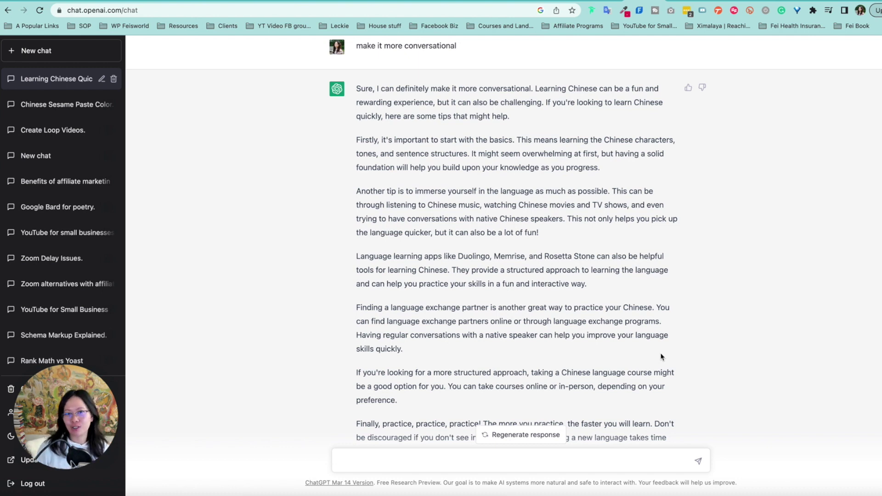
{"action": "scroll", "coordinate": [478, 256], "scroll_direction": "down", "scroll_amount": 2}
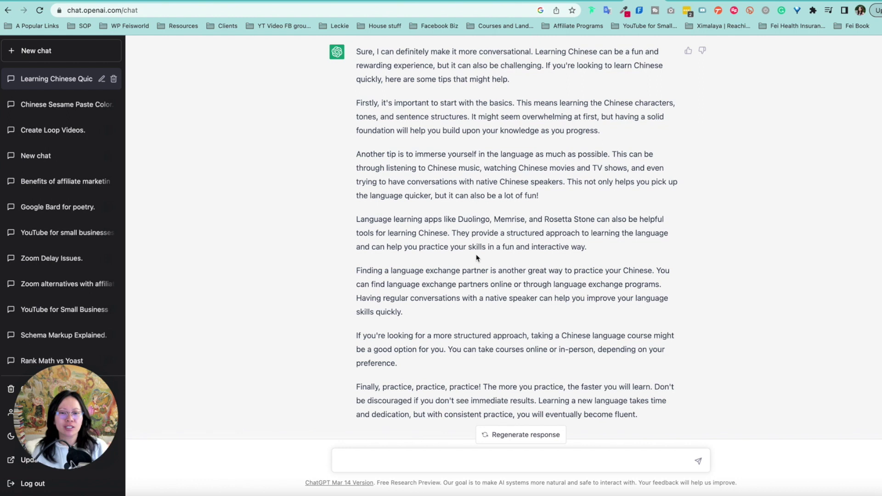